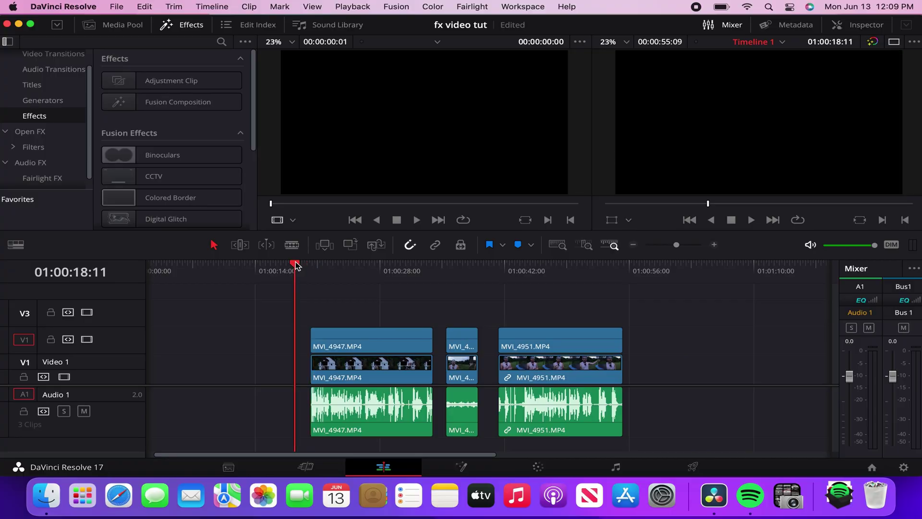
Scrub the timeline back to 01:00:20:06 and bring MVI_4947.MP4 into Fusion
left_click(311, 269)
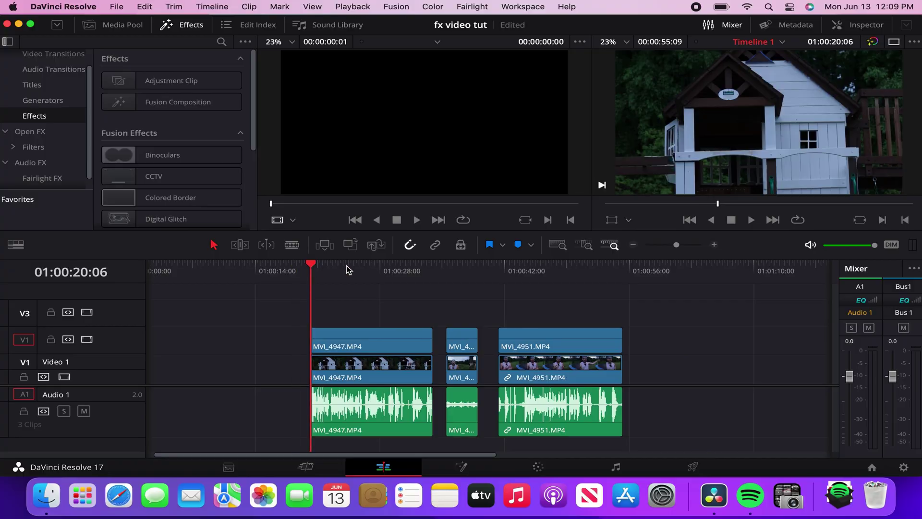
left_click(433, 269)
key("shift+Left")
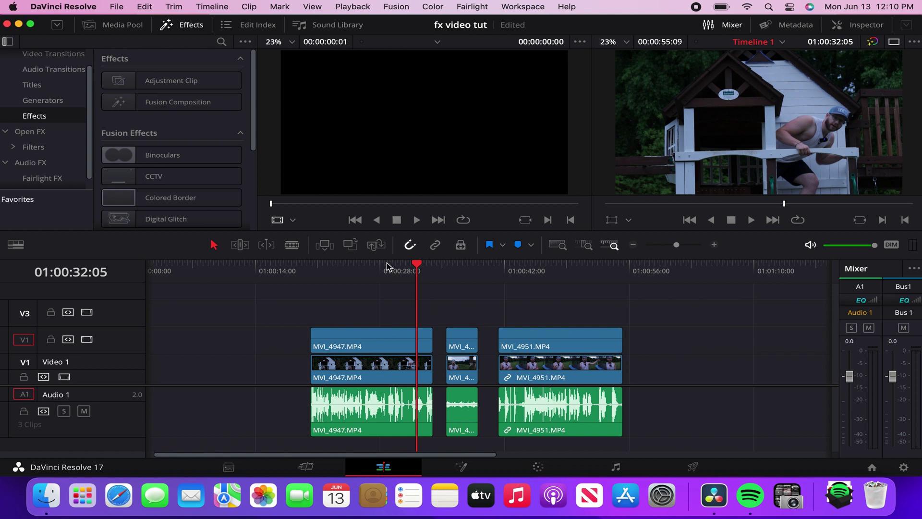
left_click(350, 266)
left_click(323, 266)
left_click(311, 267)
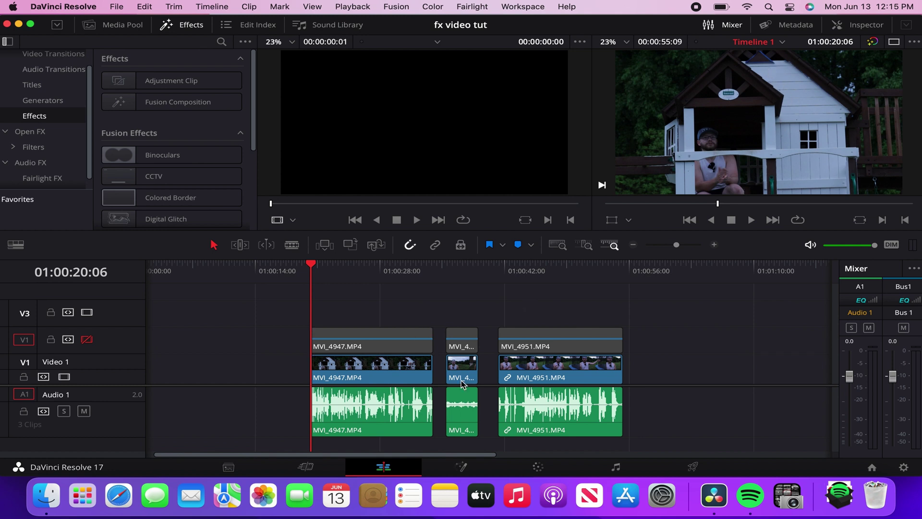
left_click(461, 467)
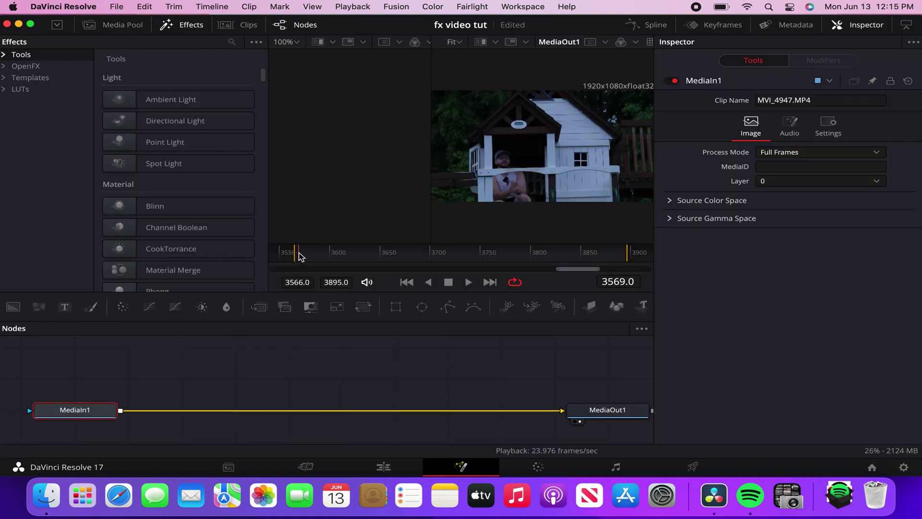
left_click_drag(299, 256, 596, 263)
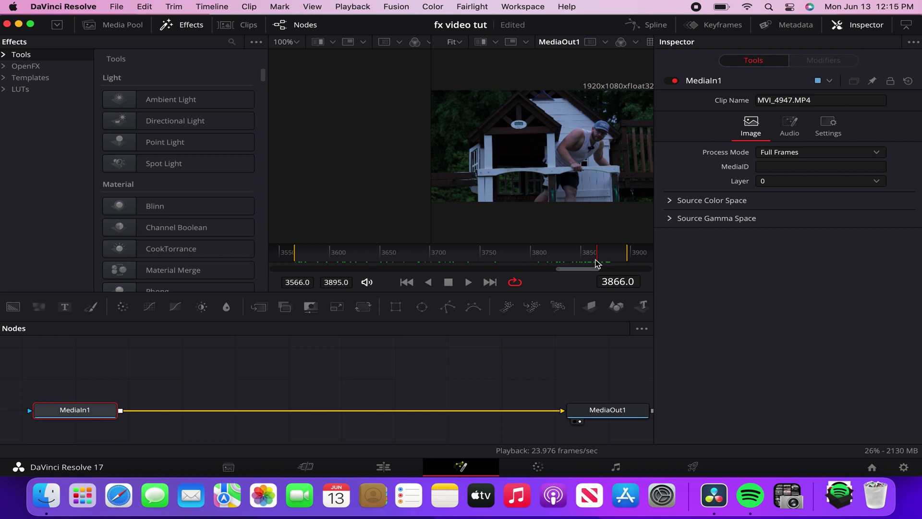
left_click_drag(398, 253, 322, 257)
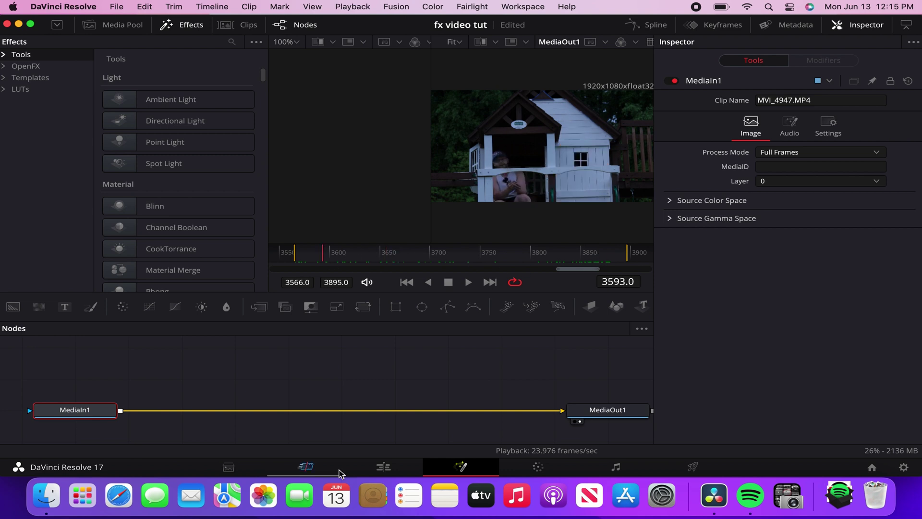
left_click(405, 465)
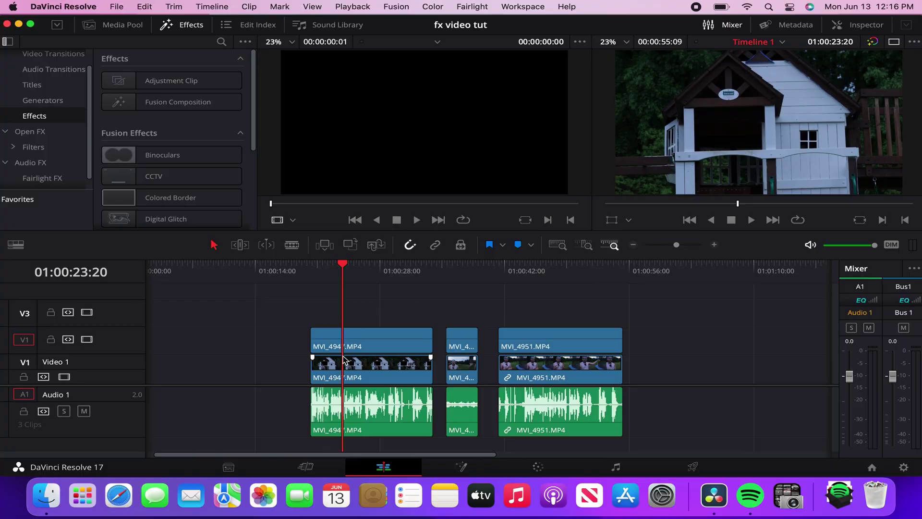
Select the upper MVI_4947 clip at about 01:00:23:19 and send it to the Color page
left_click(345, 336)
left_click(366, 268)
left_click(345, 371)
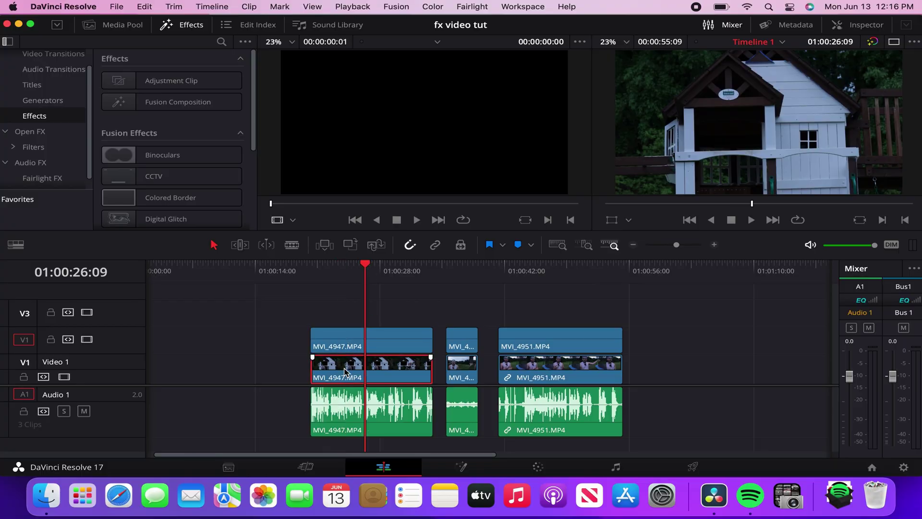
left_click(333, 339)
left_click_drag(365, 266, 350, 280)
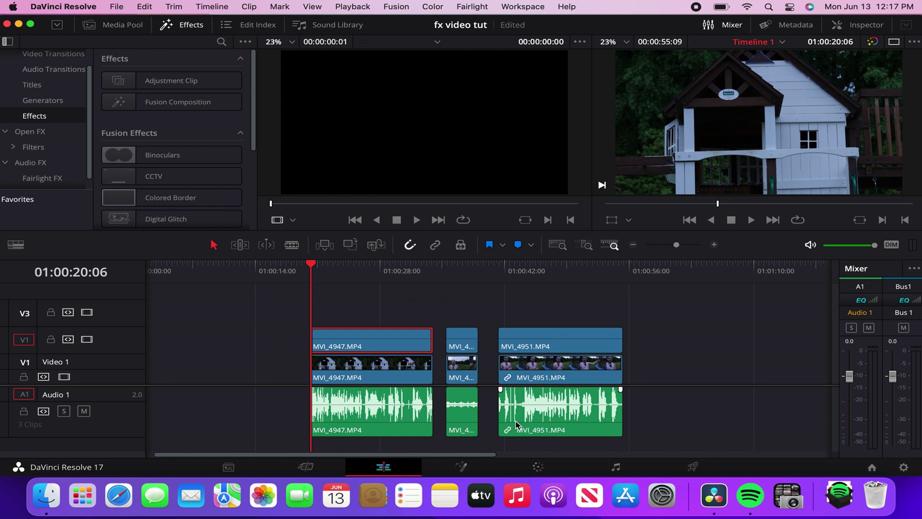
left_click(550, 468)
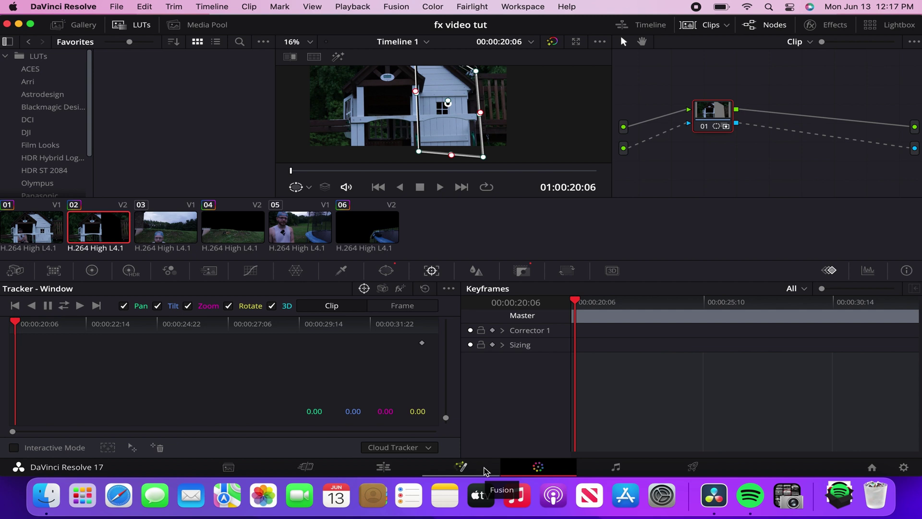
Scrub the Color viewer to 01:00:32:16 and show the Window mask settings
left_click_drag(552, 171, 511, 183)
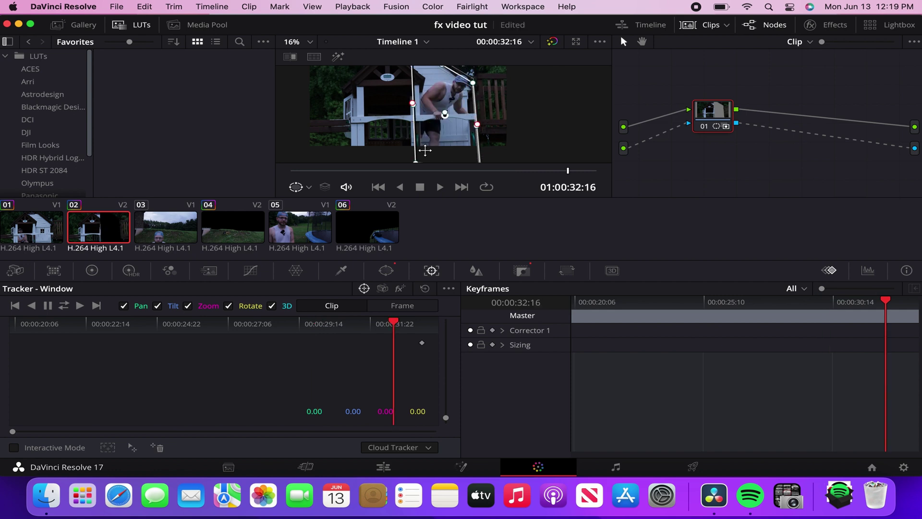
left_click_drag(422, 144, 419, 133)
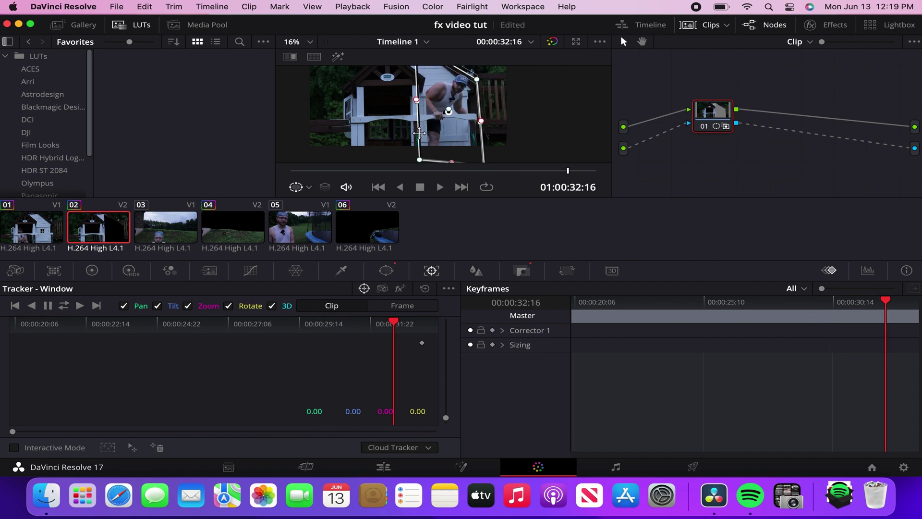
left_click(389, 272)
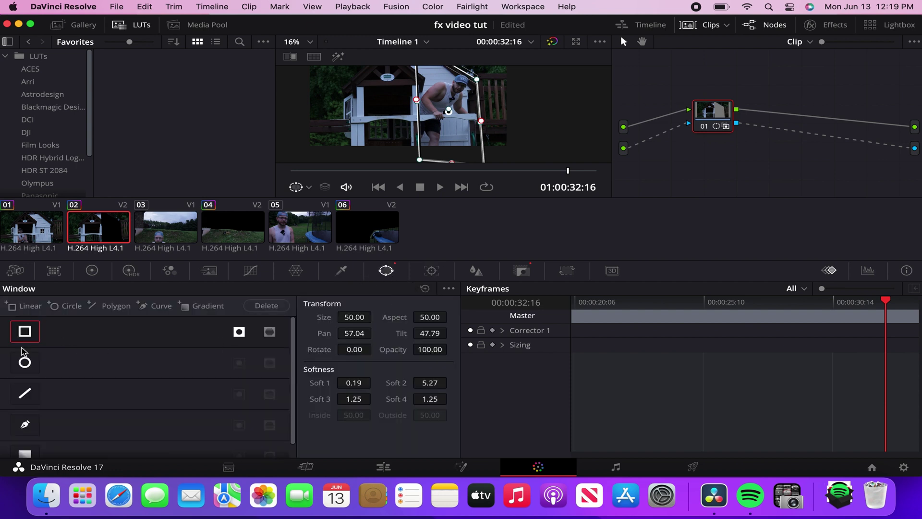
Draw a four-point curve window around the right part of the playhouse
scroll(48, 416, "down", 1)
scroll(38, 326, "up", 1)
scroll(56, 340, "down", 1)
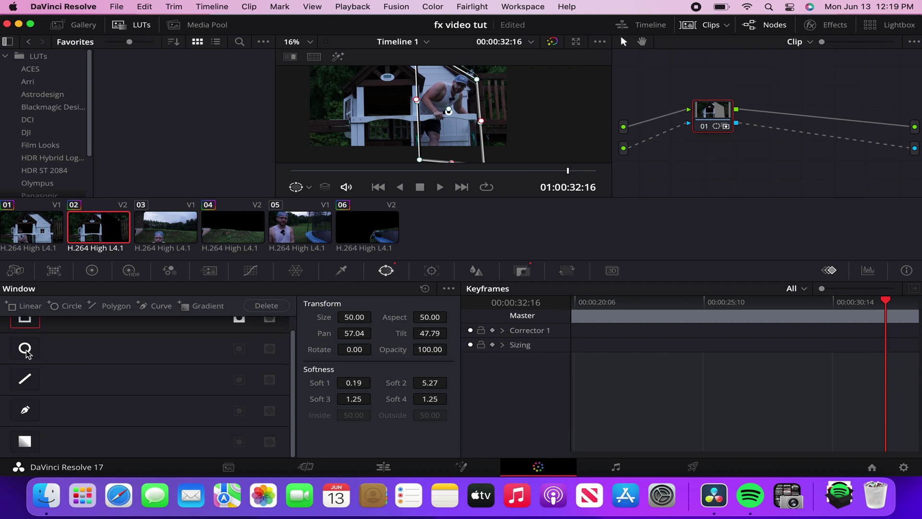
scroll(46, 396, "up", 1)
scroll(37, 435, "down", 1)
scroll(25, 413, "up", 1)
left_click(26, 424)
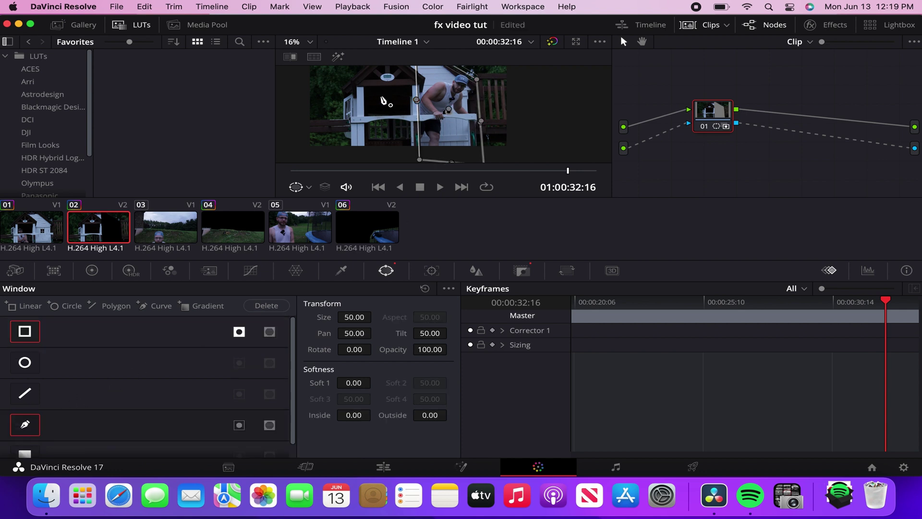
left_click(325, 95)
left_click(354, 91)
left_click(356, 110)
left_click(327, 117)
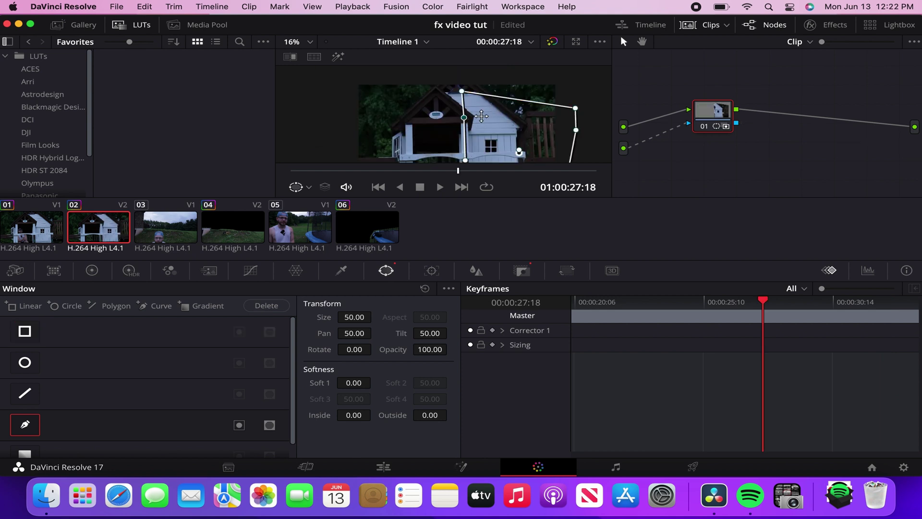
Scrub ahead to check the curve mask over time
scroll(460, 127, "down", 5)
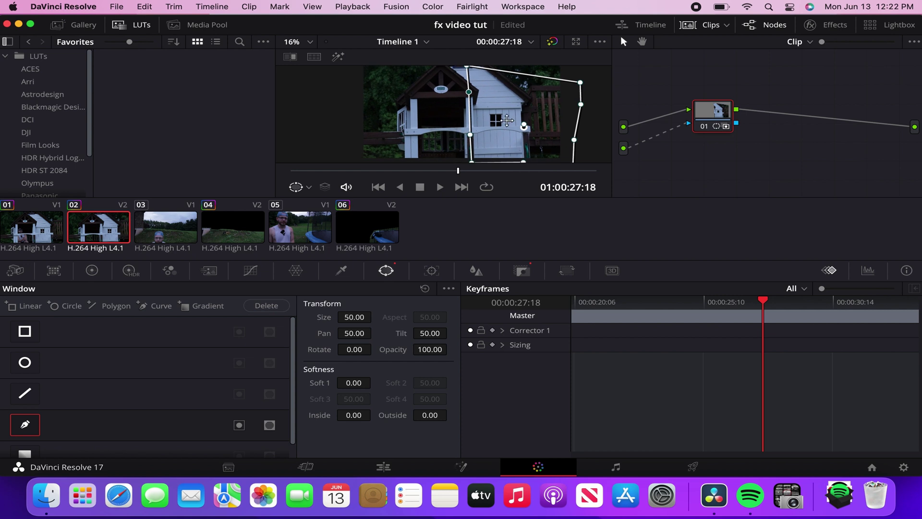
scroll(506, 120, "right", 1)
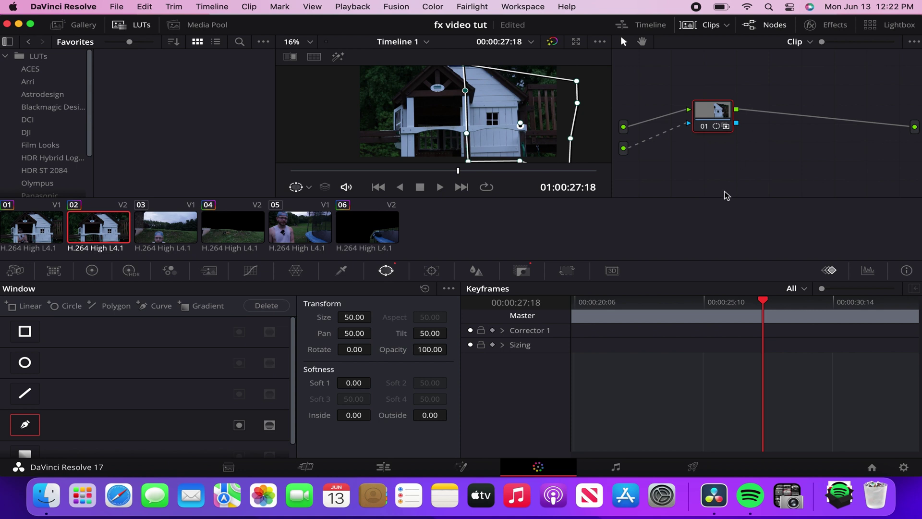
mouse_move(458, 173)
left_mouse_down()
mouse_move(546, 182)
mouse_move(532, 173)
mouse_move(470, 171)
left_mouse_up()
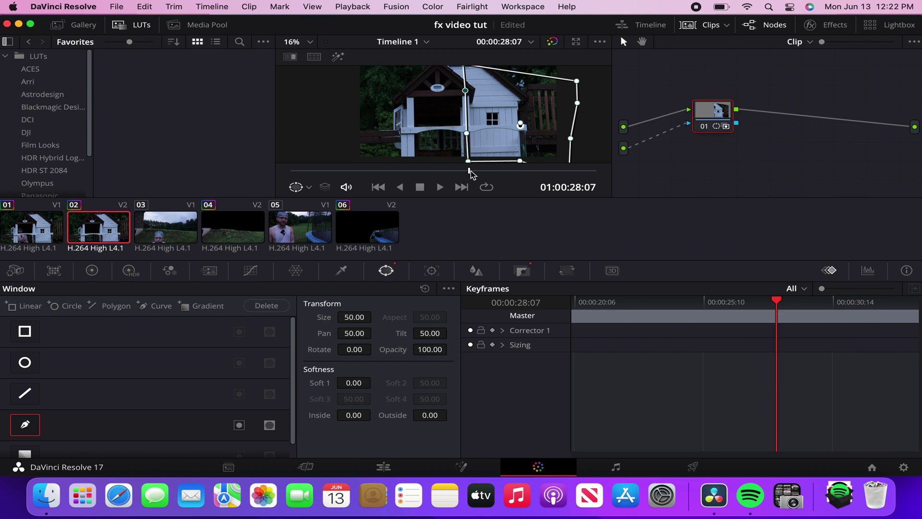
right_click(814, 155)
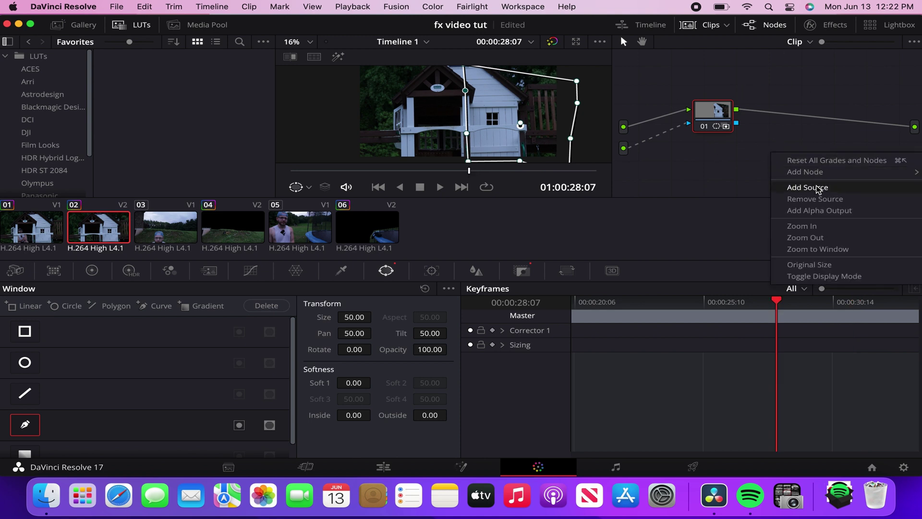
Add an alpha output and connect the node's alpha to it, then scrub to check the composite
left_click(830, 212)
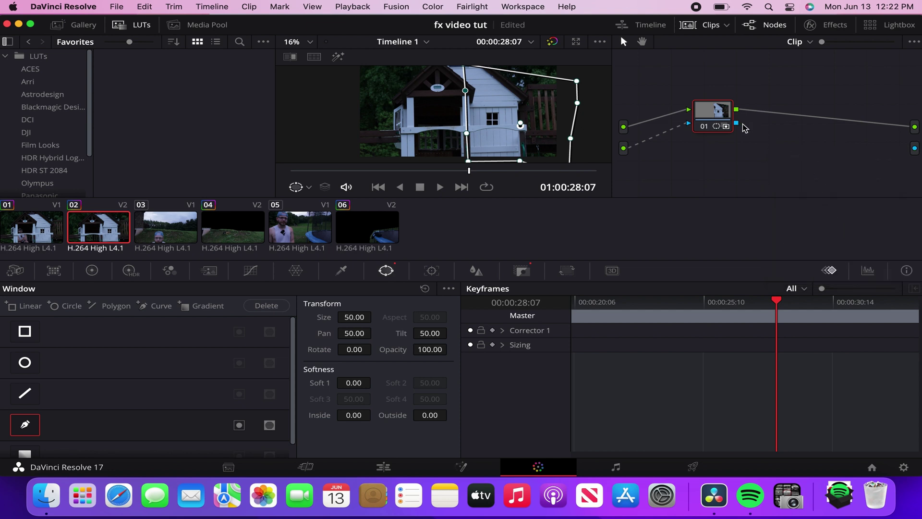
left_click_drag(737, 123, 820, 151)
left_click_drag(916, 152, 914, 149)
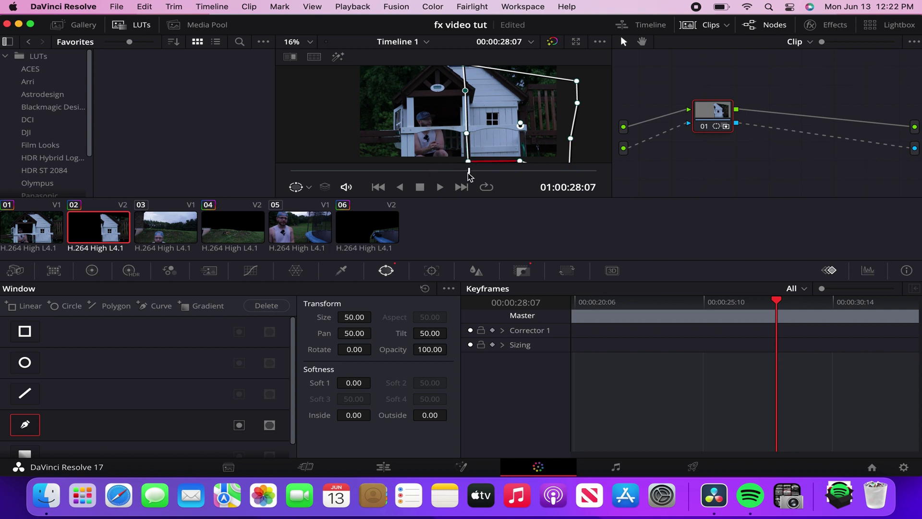
mouse_move(468, 173)
left_mouse_down()
mouse_move(536, 174)
mouse_move(479, 175)
left_mouse_up()
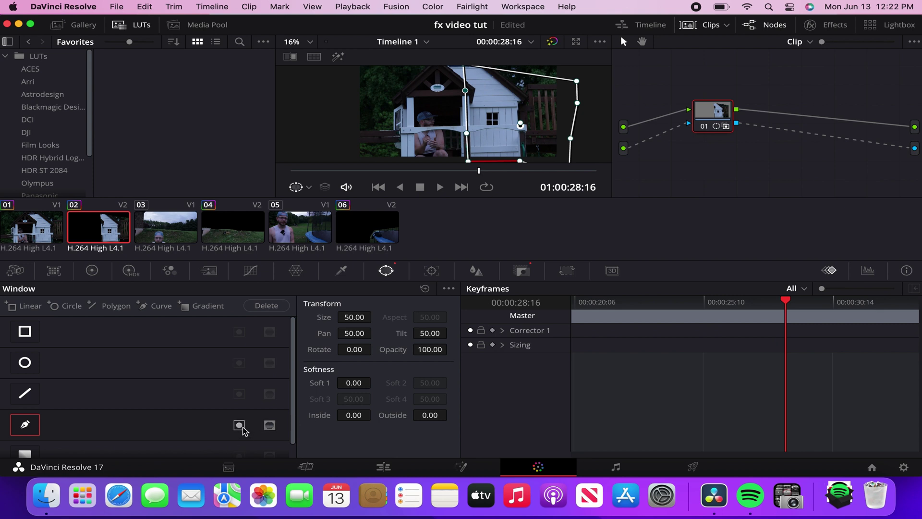
Invert the curve window and scrub the viewer to review the swapped result
left_click(242, 427)
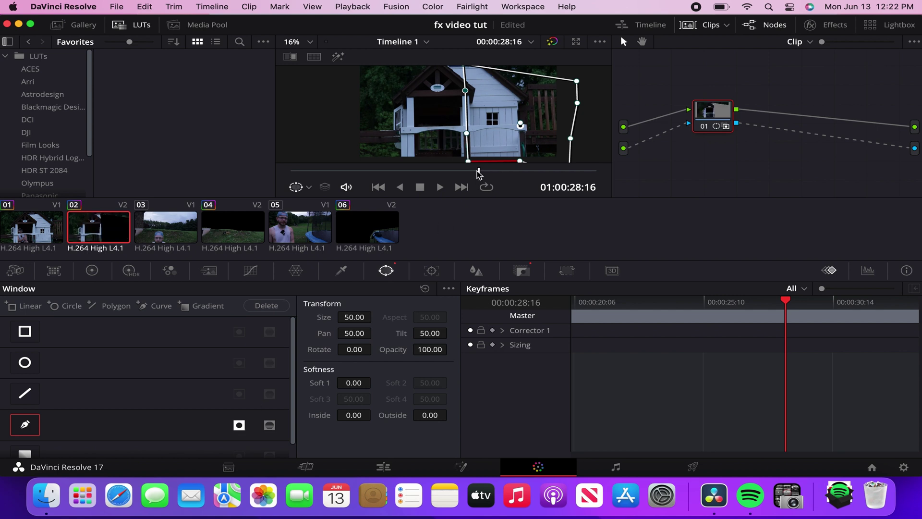
left_click_drag(479, 171, 574, 170)
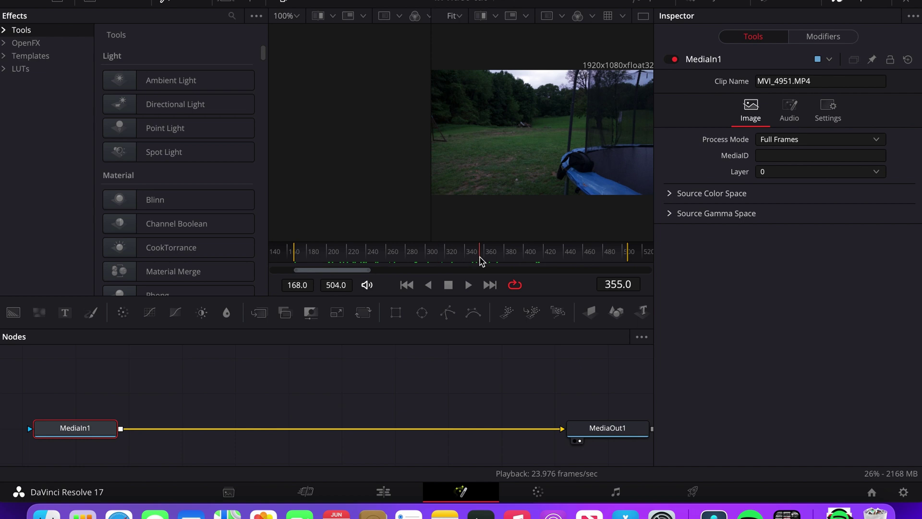
Scrub the clean plate back to frame 225, then return to the Edit timeline
mouse_move(368, 257)
left_mouse_down()
mouse_move(344, 256)
mouse_move(352, 255)
left_mouse_up()
left_click(384, 491)
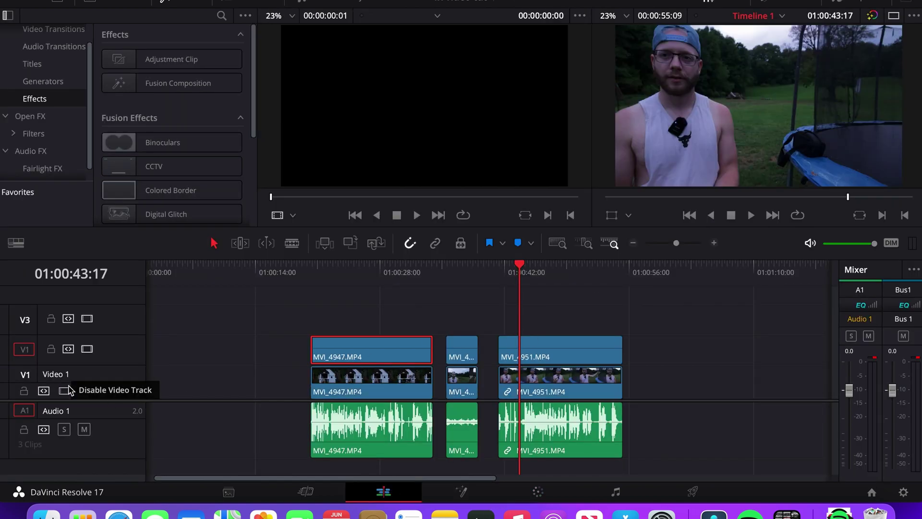
Disable the V2 clean-plate track and scrub the performer footage in Fusion before returning to Edit
left_click(87, 348)
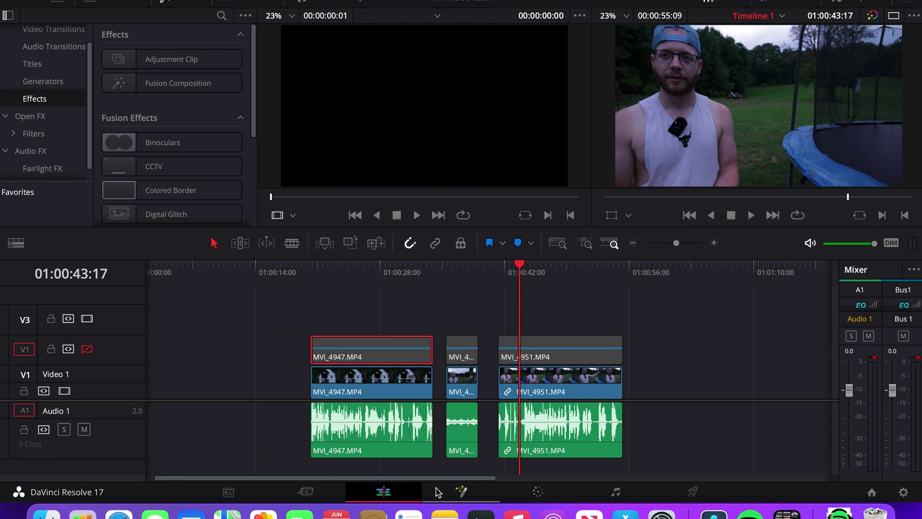
left_click(461, 490)
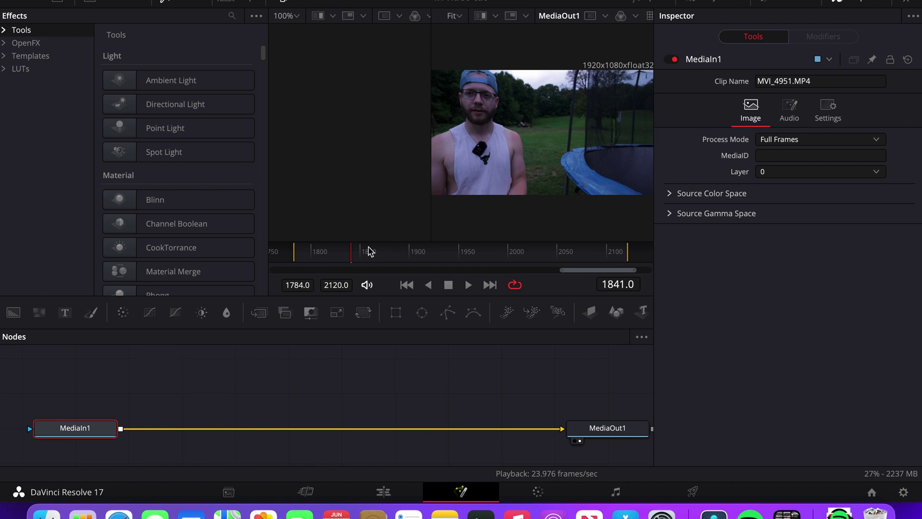
left_click_drag(362, 253, 385, 257)
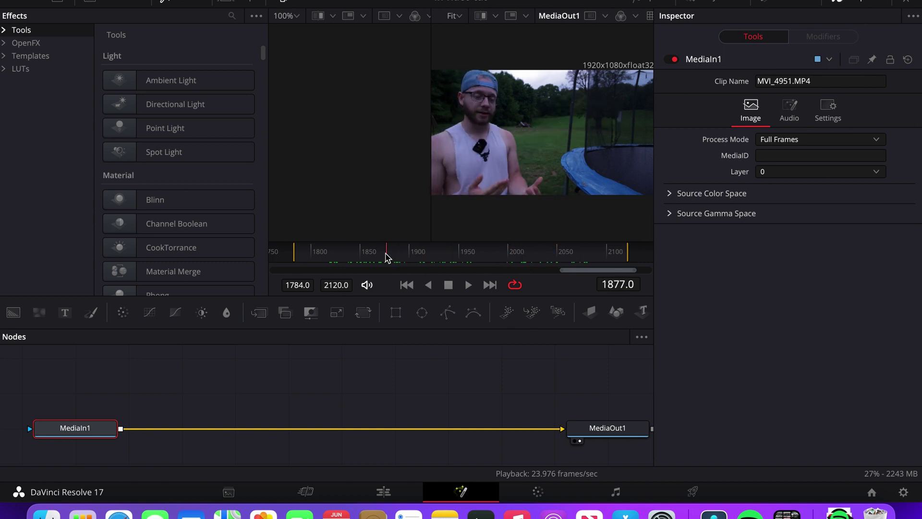
left_click(390, 494)
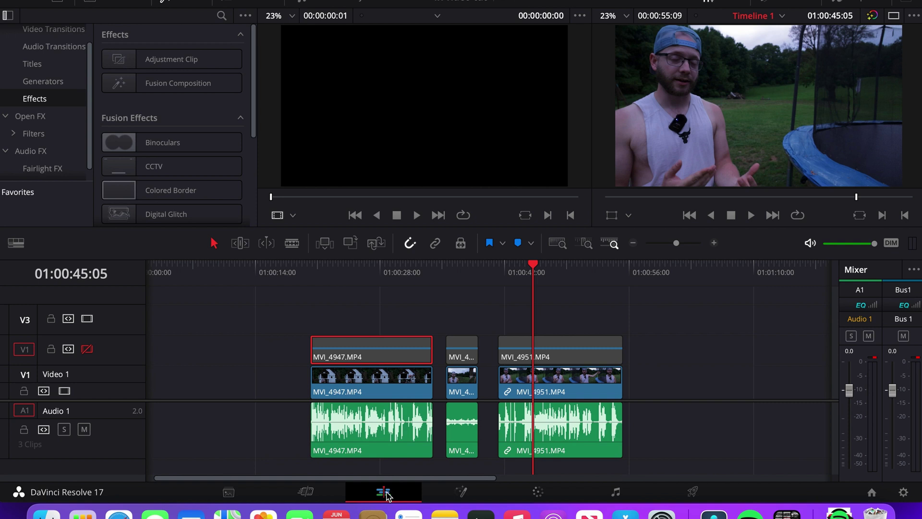
Re-enable the V2 track, check it in Fusion, and scrub forward through the stacked clips
left_click(87, 349)
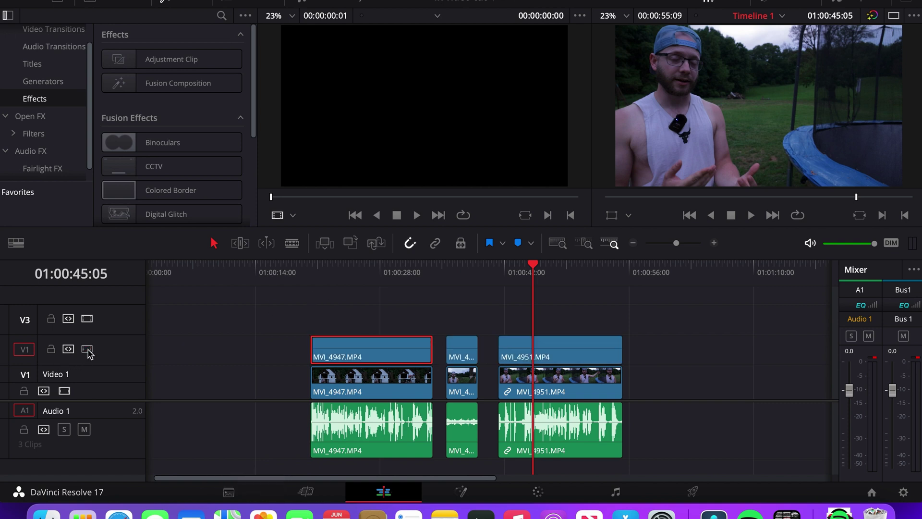
left_click(499, 264)
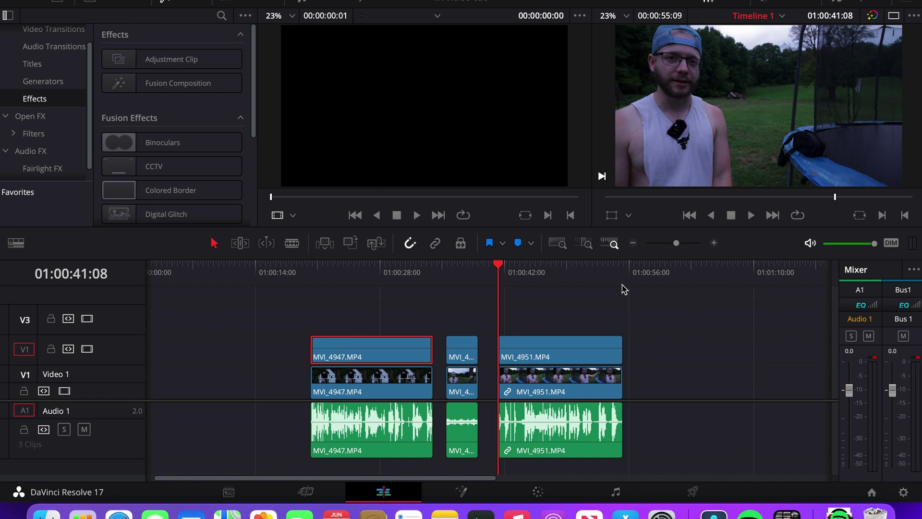
left_click(470, 493)
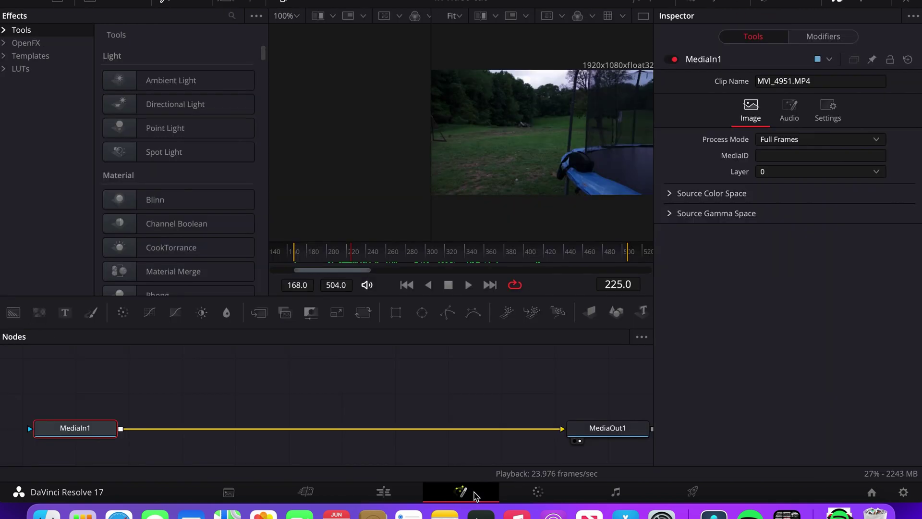
left_click(383, 492)
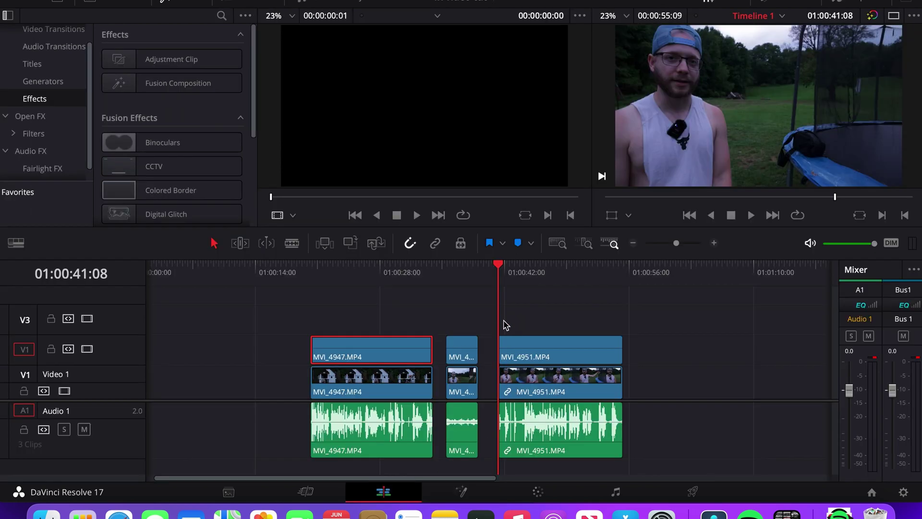
left_click_drag(499, 263, 579, 267)
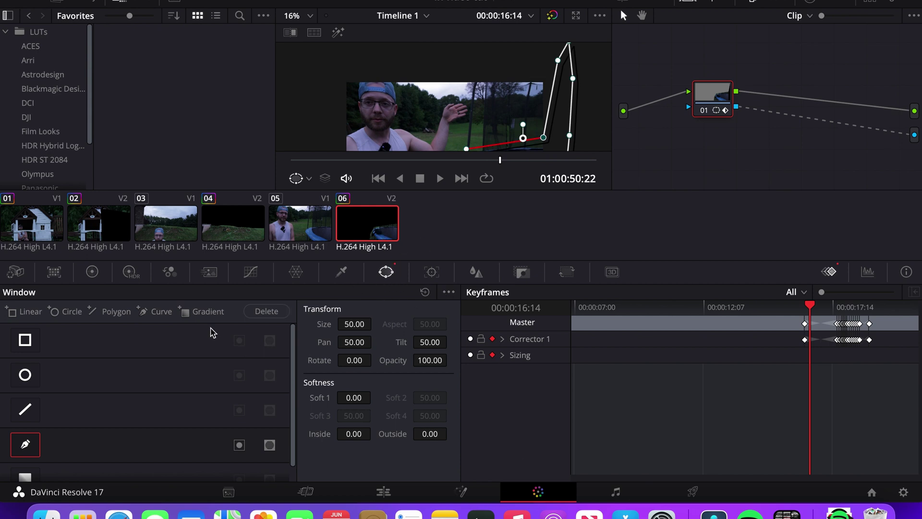
Set the Color viewer zoom to 12.5% to show the whole frame with the trampoline mask
scroll(108, 382, "down", 1)
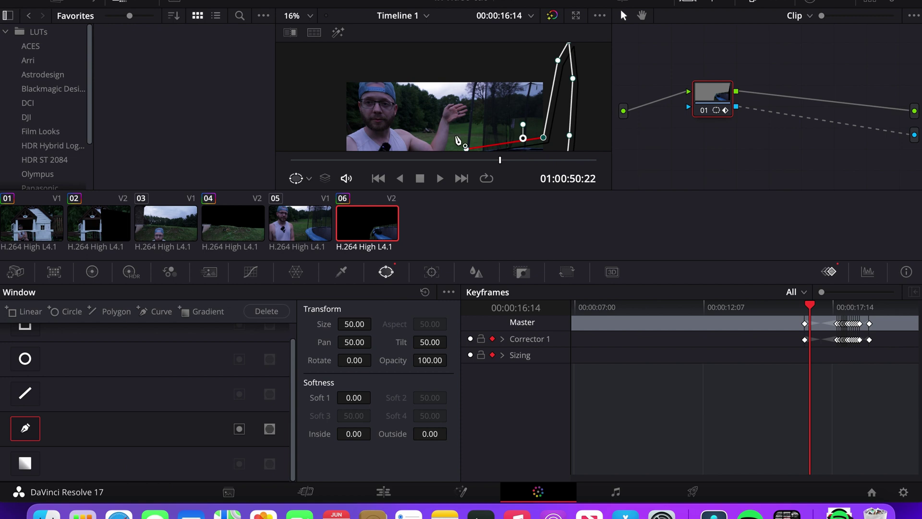
scroll(473, 121, "down", 5)
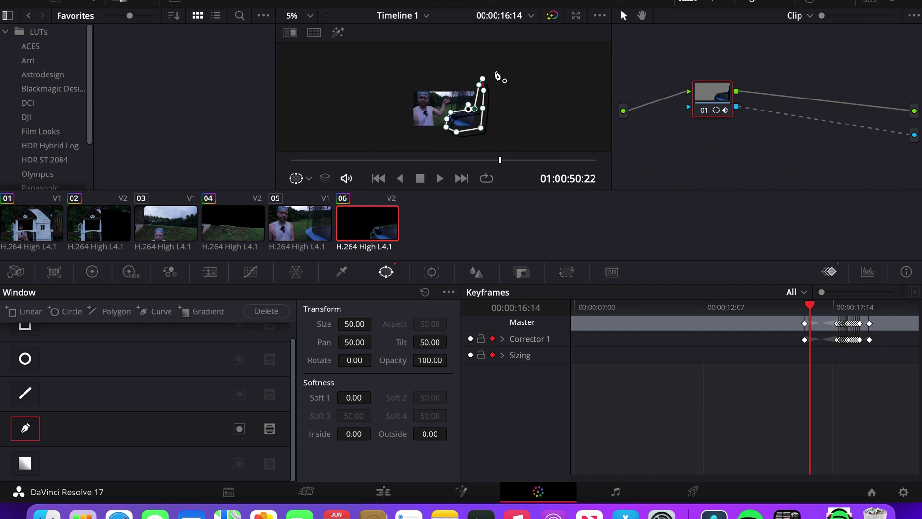
scroll(458, 115, "down", 1)
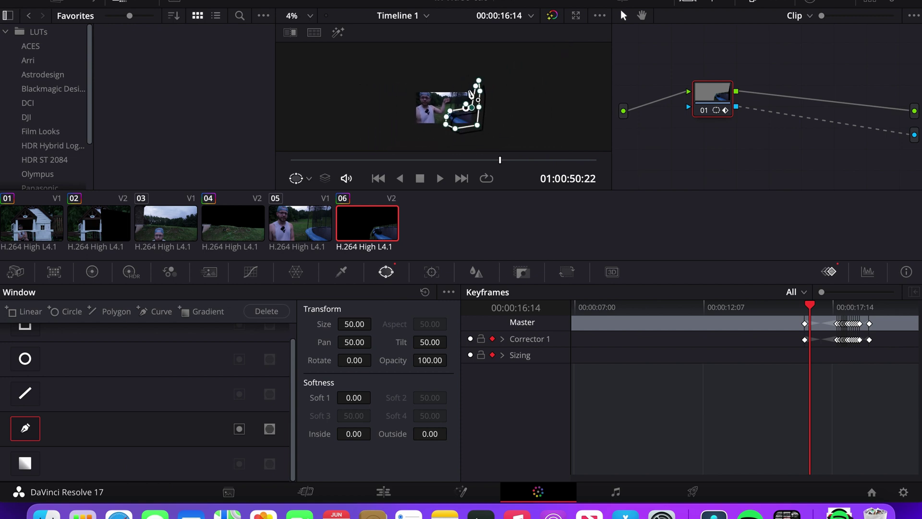
left_click(309, 16)
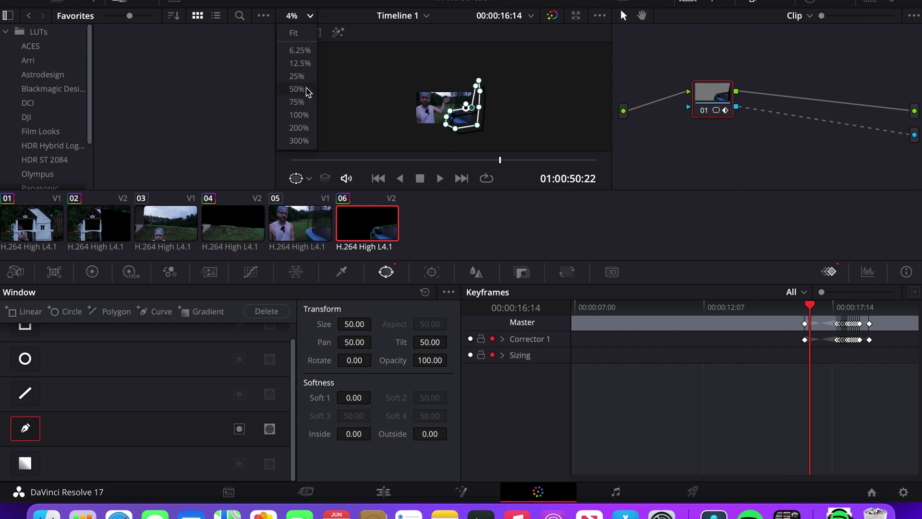
left_click(306, 89)
left_click(309, 16)
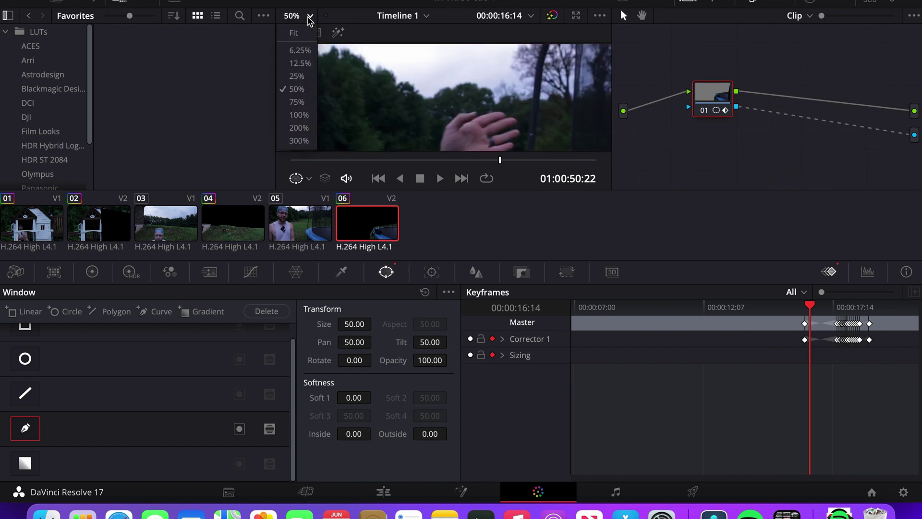
left_click(309, 73)
scroll(469, 113, "down", 5)
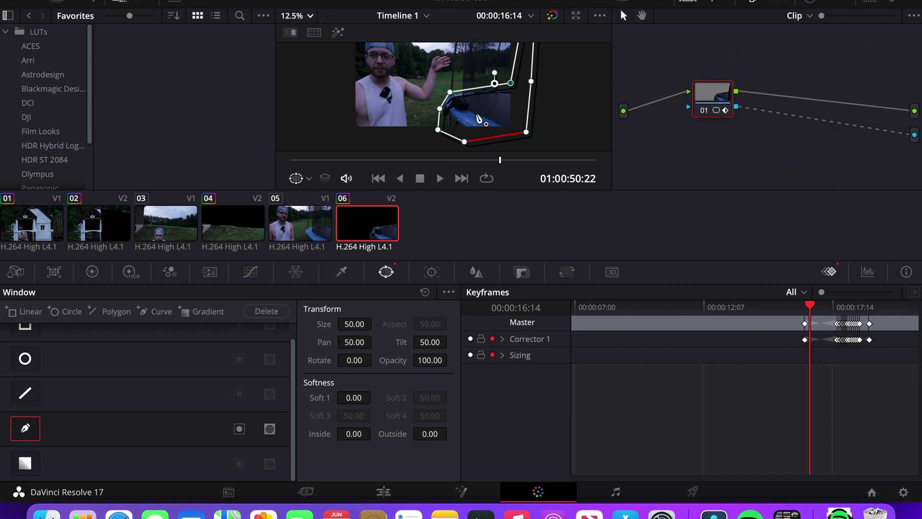
scroll(475, 117, "up", 2)
scroll(479, 119, "up", 2)
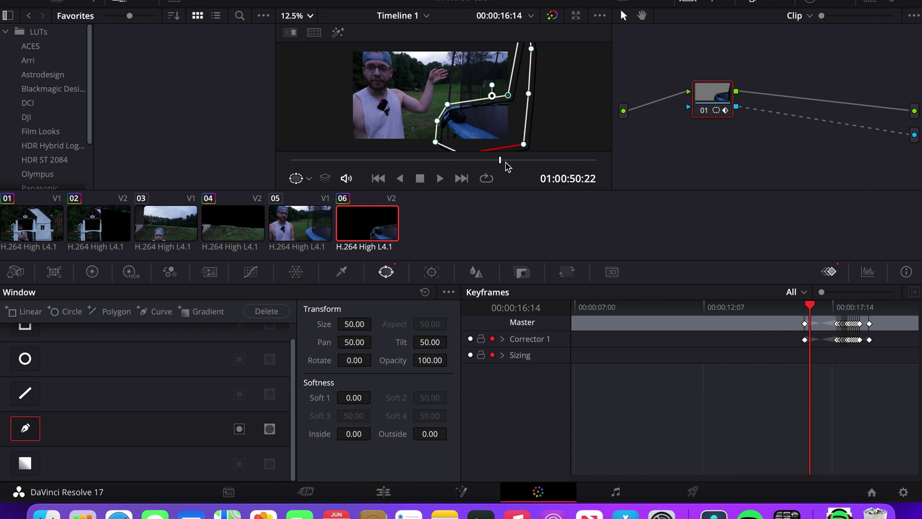
Step through the mask keyframes from 16:07 to about 18:10 as the hand sweeps past the bag
left_click_drag(501, 166, 334, 163)
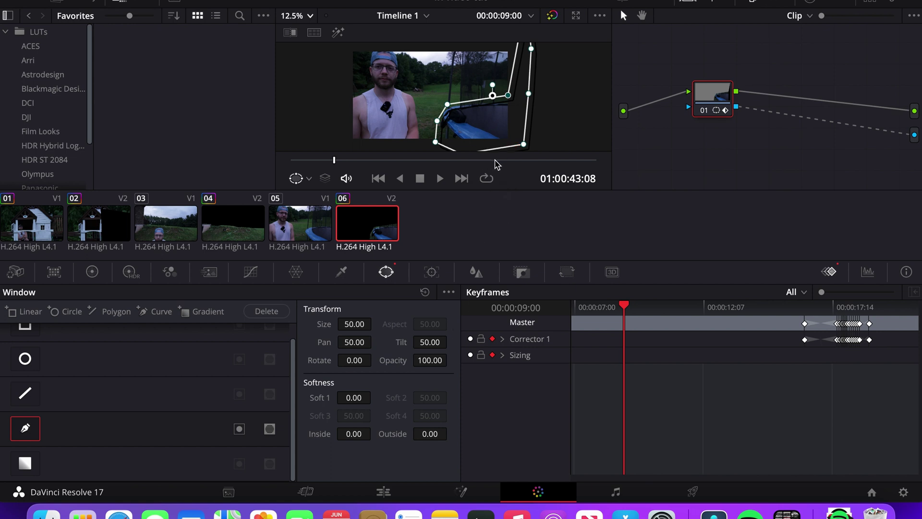
key("]")
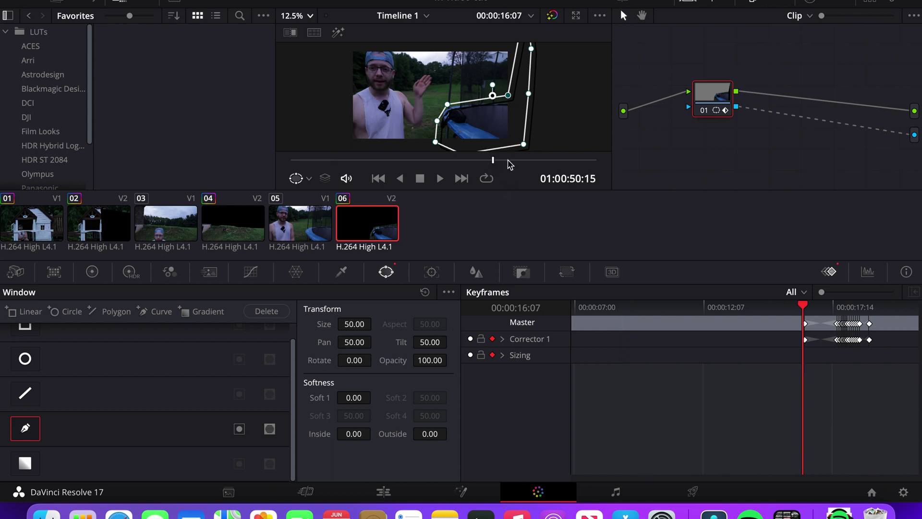
left_click_drag(509, 165, 531, 162)
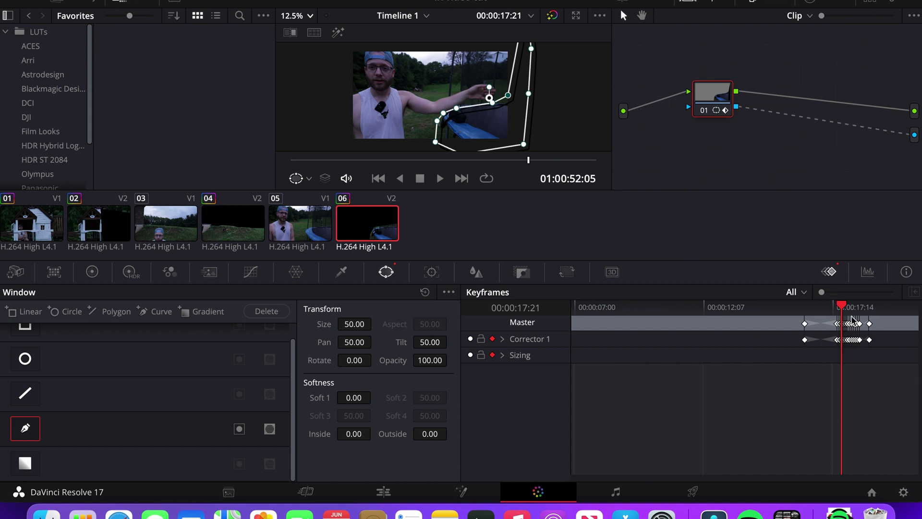
mouse_move(844, 307)
left_mouse_down()
mouse_move(833, 308)
mouse_move(859, 310)
left_mouse_up()
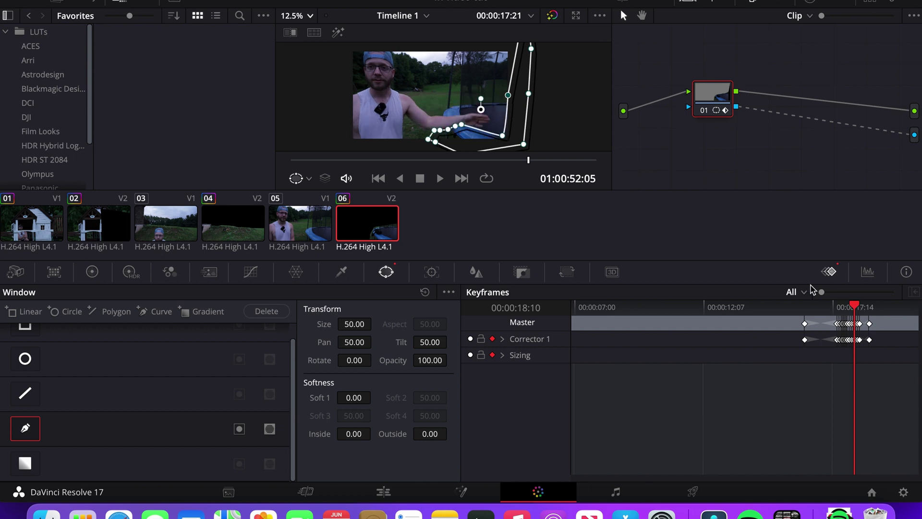
key("Right")
key("Right")
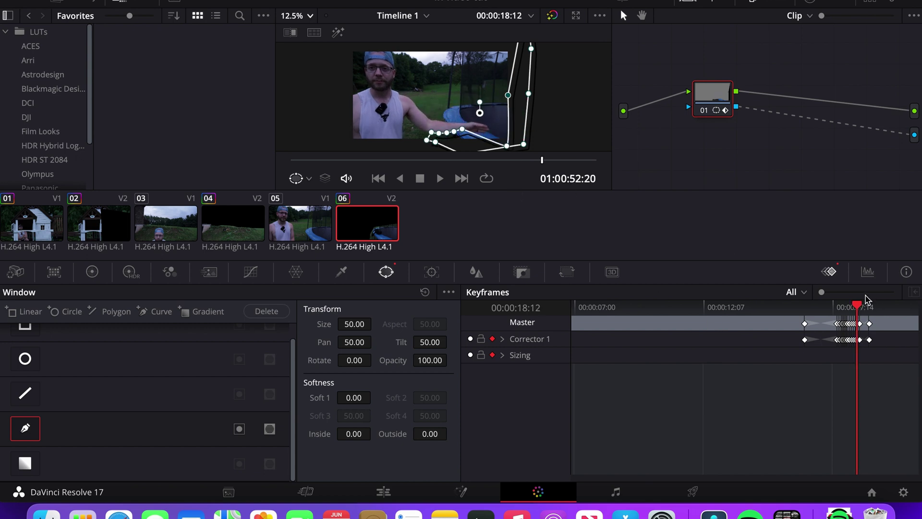
Scrub back to 17:22, then forward past 19:00 to confirm the bag disappears
left_click_drag(857, 306, 839, 308)
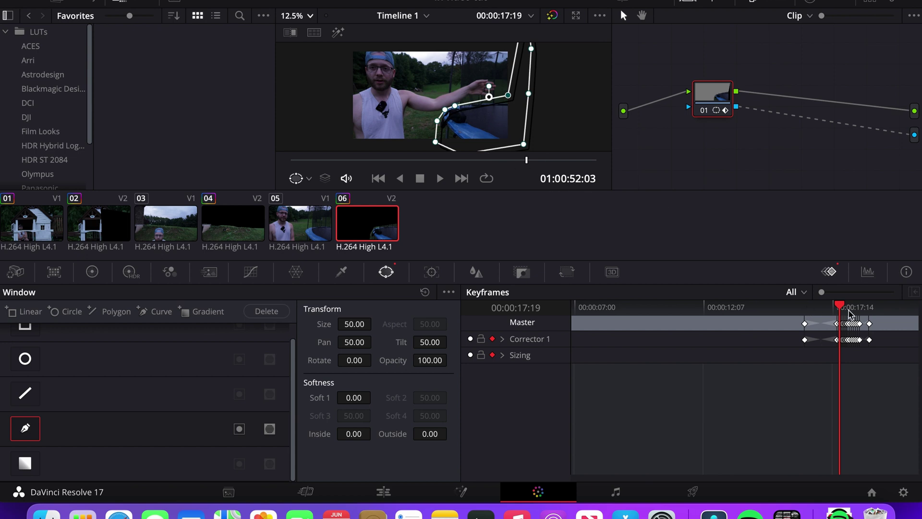
left_click_drag(840, 308, 872, 308)
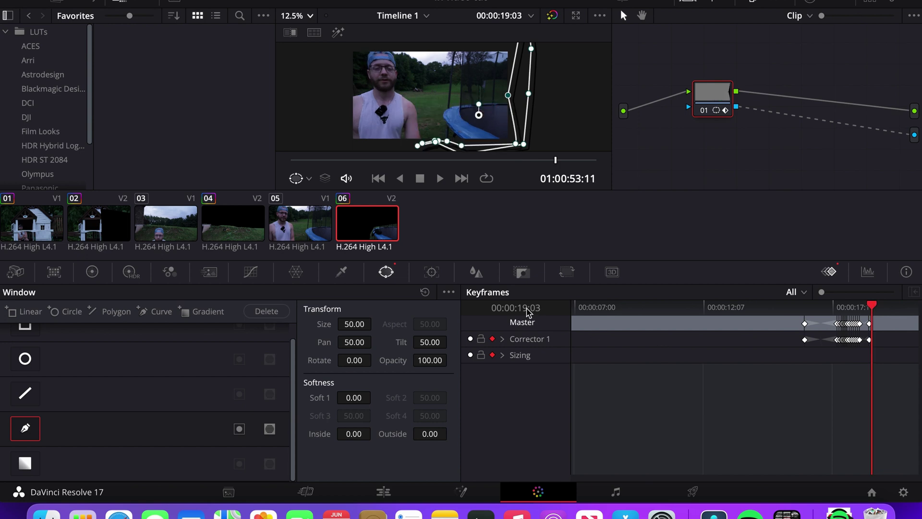